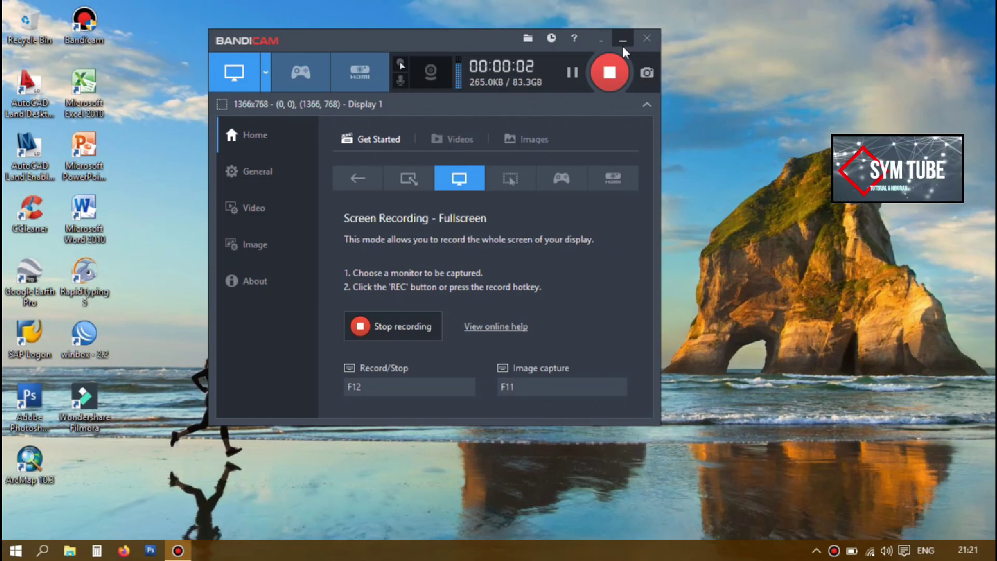
Minimize the Bandicam recorder window so it keeps recording in the background
click(623, 46)
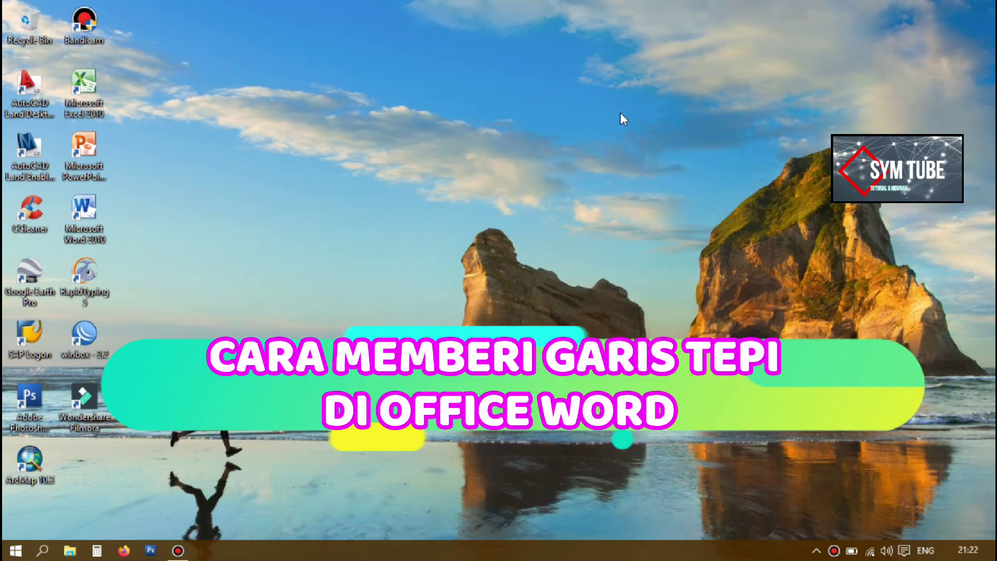
right_click(591, 101)
click(647, 158)
right_click(537, 209)
click(574, 275)
right_click(523, 199)
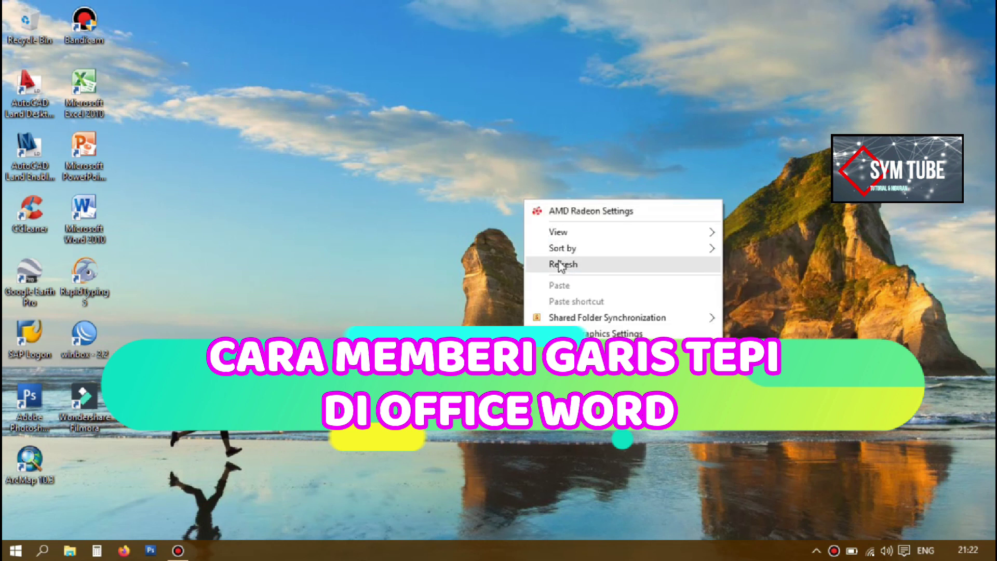
click(559, 265)
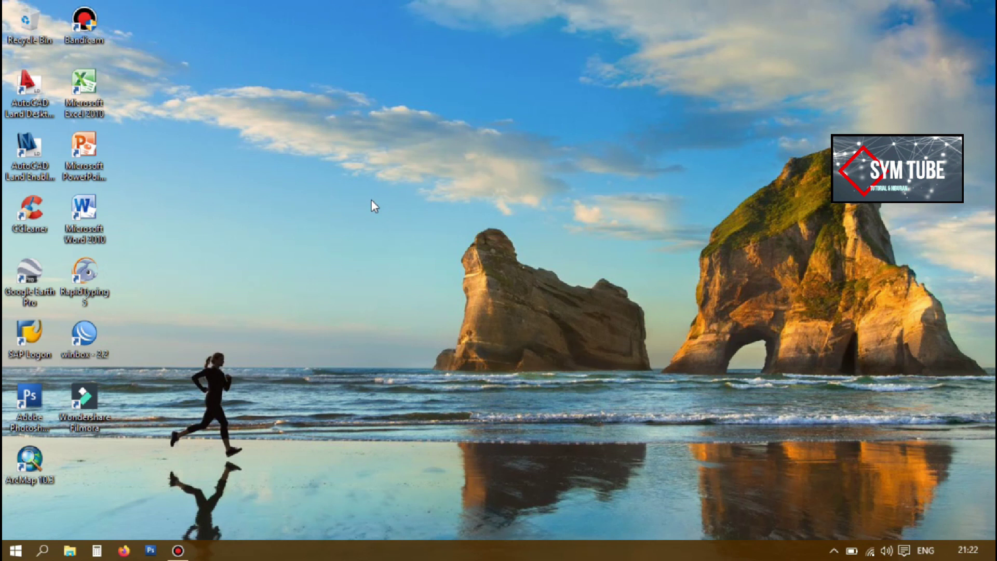
right_click(333, 148)
click(348, 212)
Launch Microsoft Word 2010 from its desktop shortcut to get a blank Document1
double_click(88, 225)
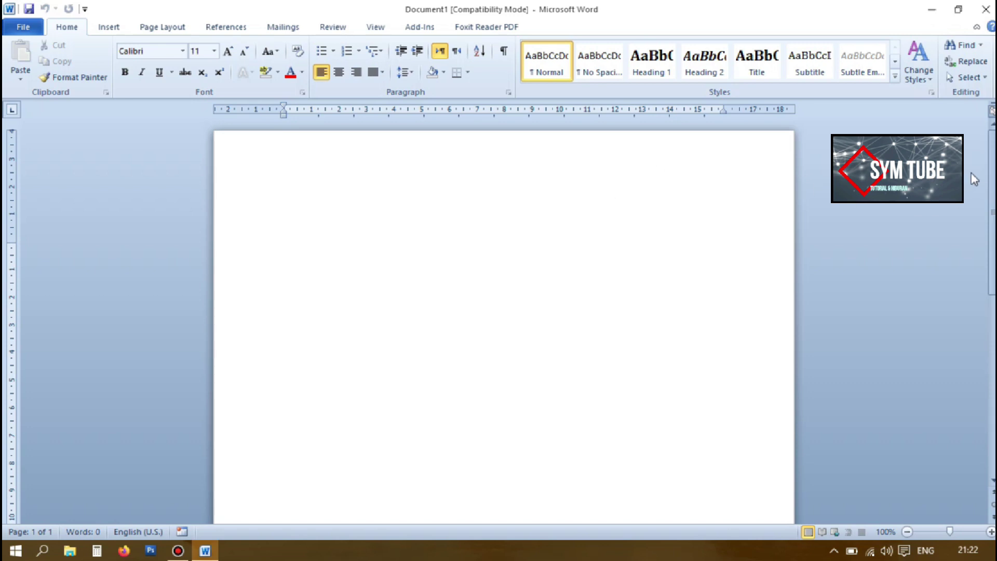
scroll(283, 247, down, 5)
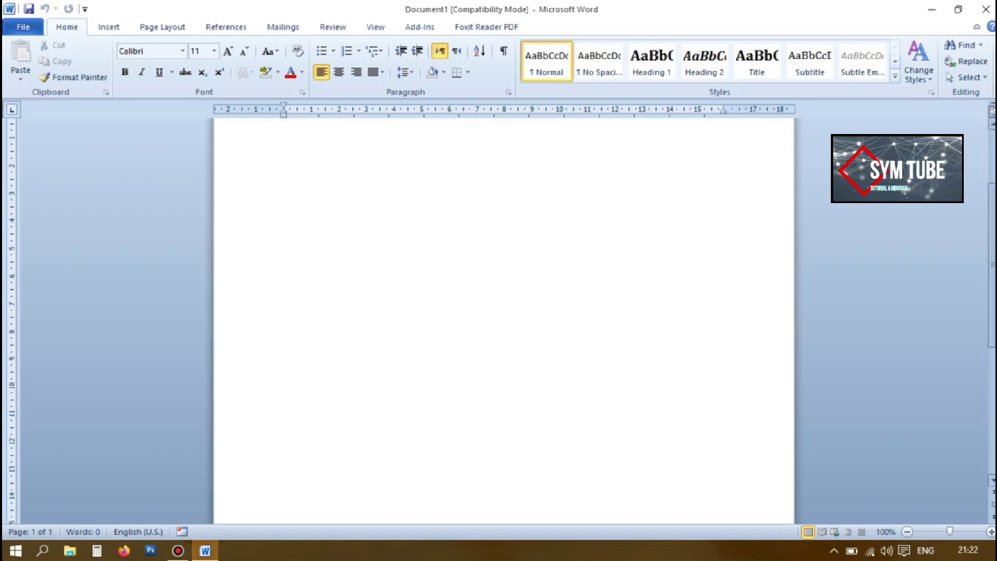
scroll(285, 248, up, 1)
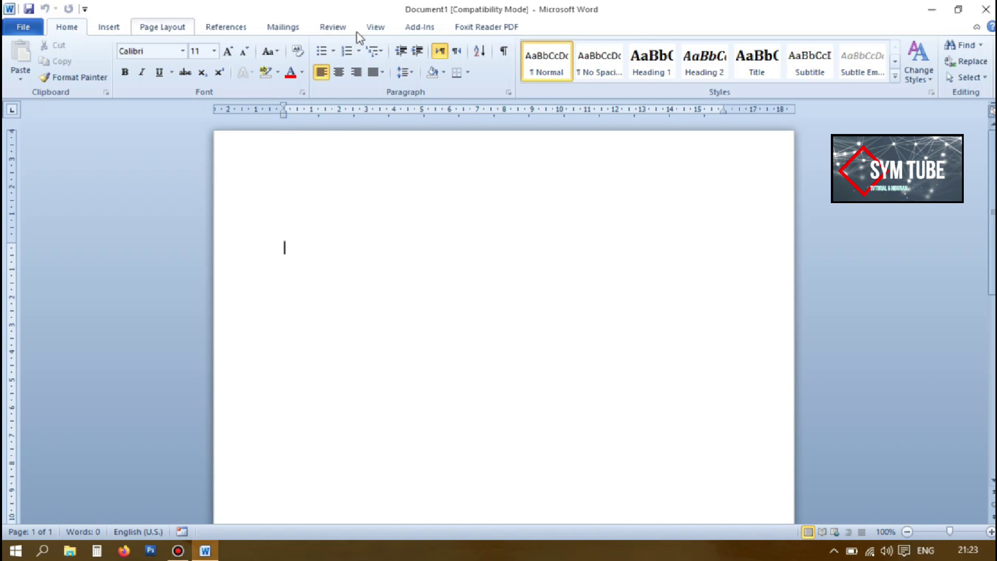
Open Word Options via the ribbon's Customize Quick Access Toolbar… entry and nudge the dialog aside
right_click(145, 28)
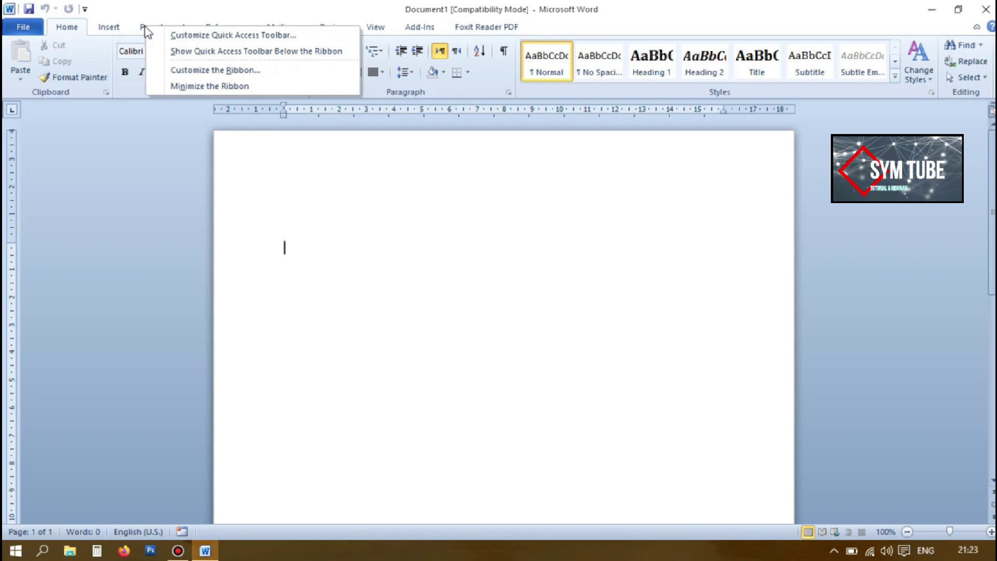
click(170, 36)
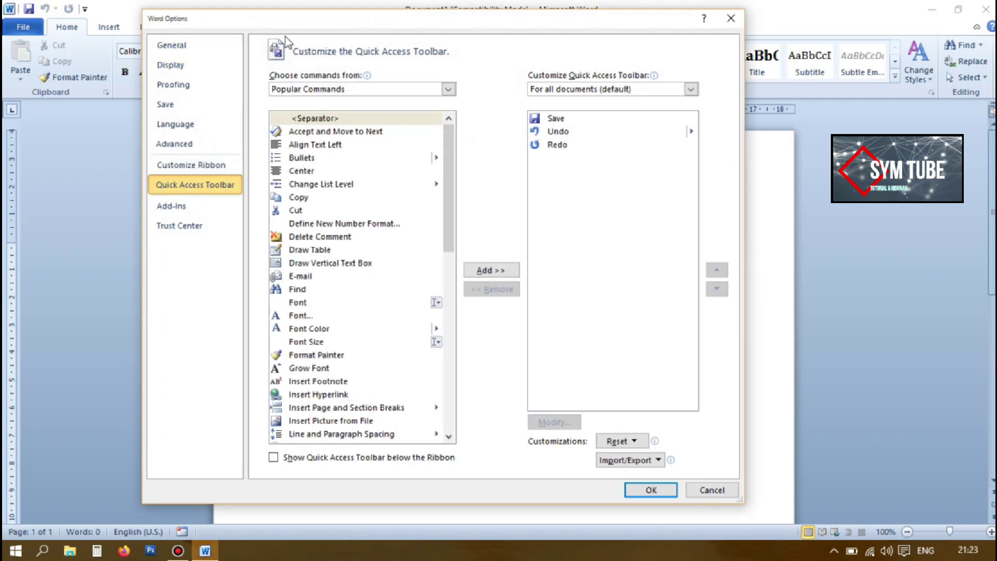
mouse_move(280, 25)
mouse_down()
mouse_move(299, 42)
mouse_move(226, 27)
mouse_move(321, 35)
mouse_up()
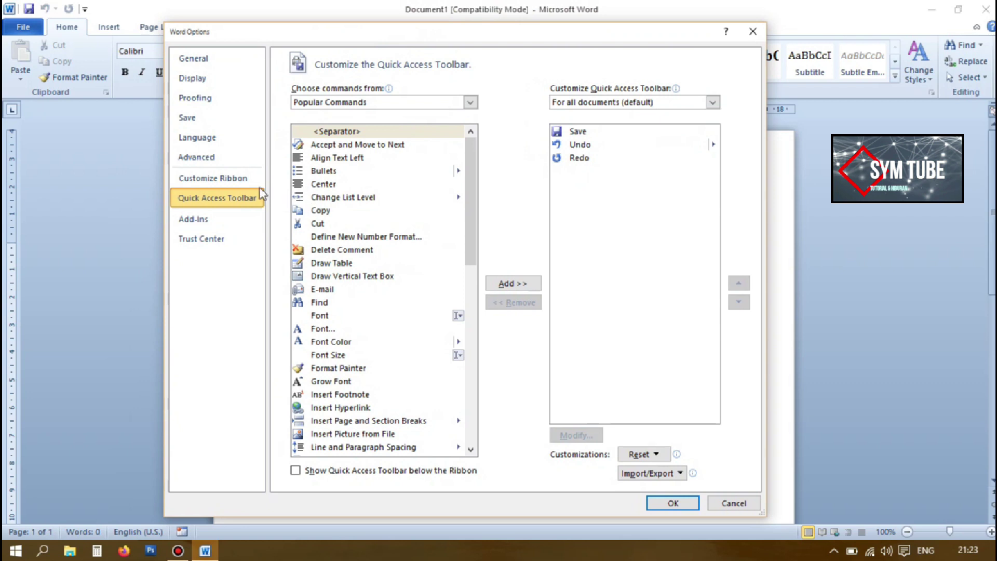
Tick Show text boundaries under Show document content on the Advanced page
click(212, 161)
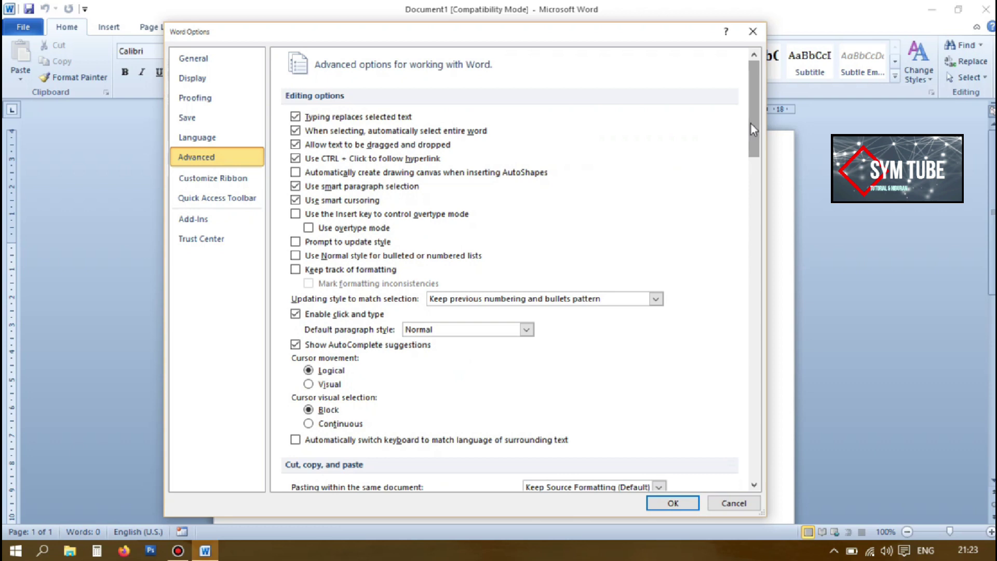
scroll(688, 148, down, 2)
scroll(688, 148, down, 2)
scroll(687, 148, down, 1)
scroll(687, 149, down, 2)
scroll(687, 149, down, 3)
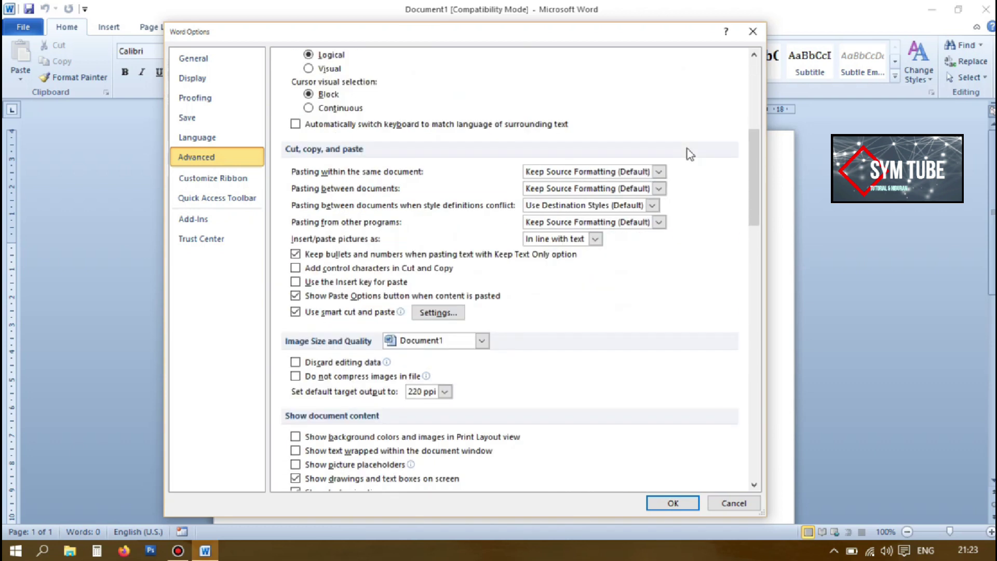
scroll(687, 148, down, 3)
scroll(688, 148, down, 2)
scroll(687, 148, down, 3)
scroll(688, 150, down, 1)
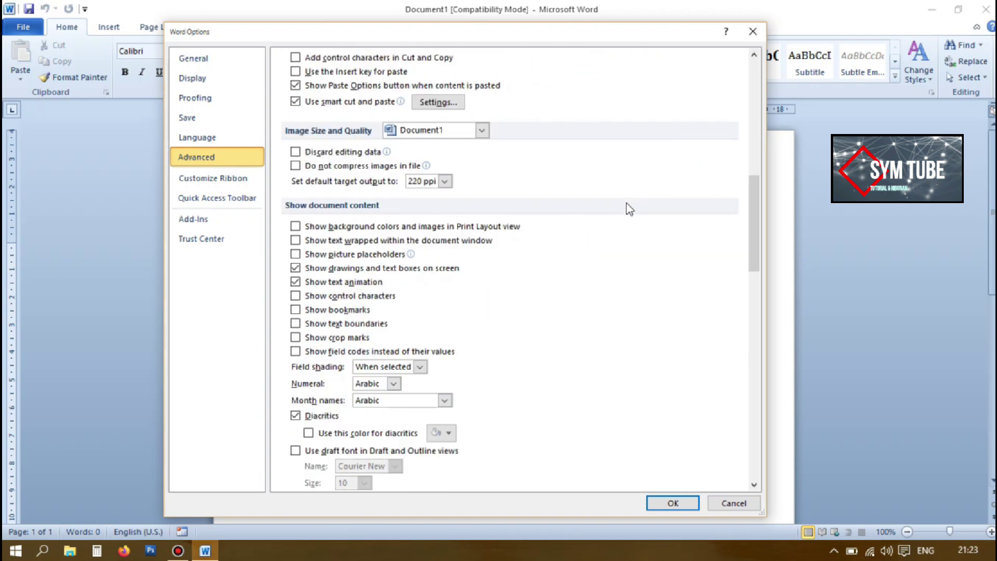
scroll(630, 209, down, 1)
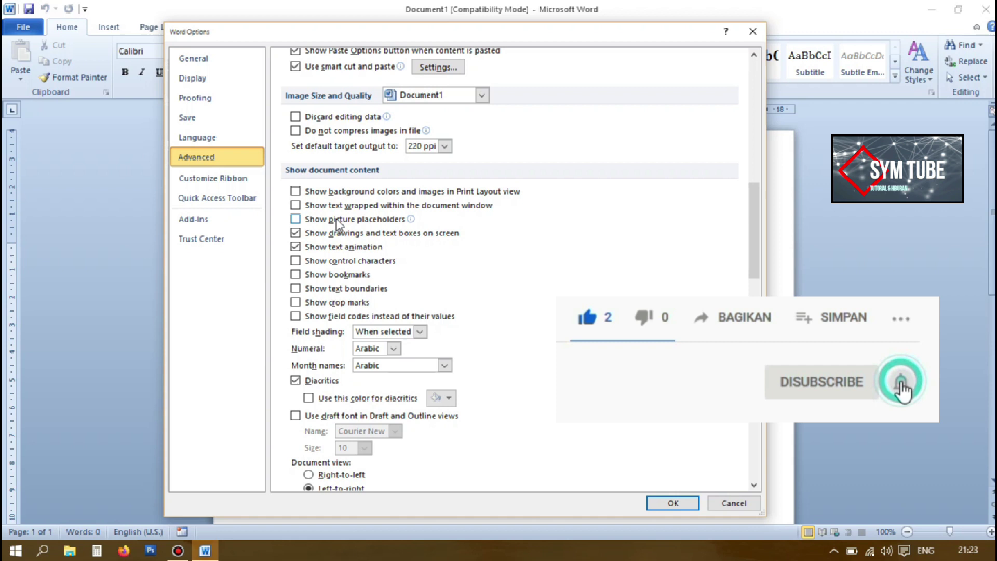
click(296, 290)
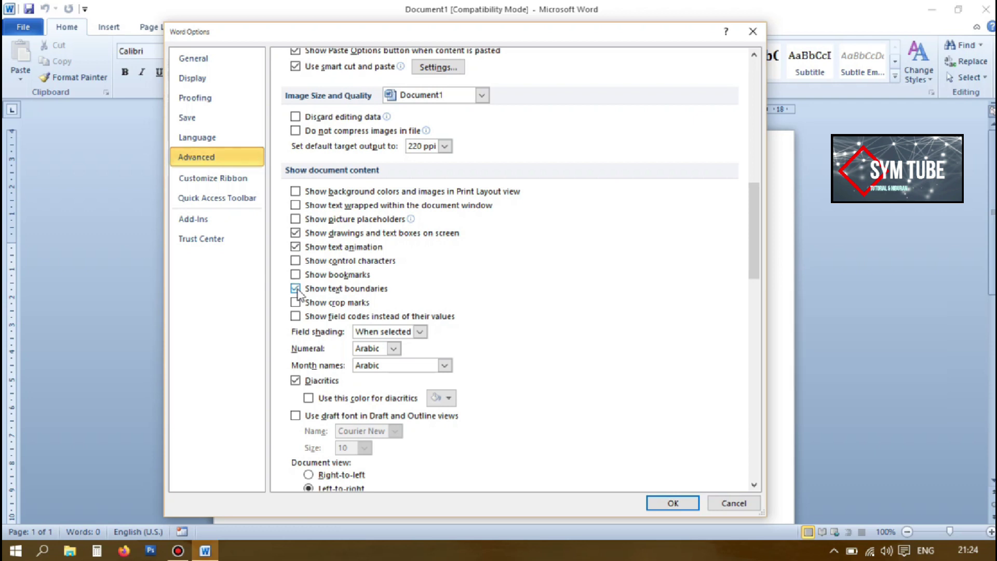
scroll(431, 283, down, 1)
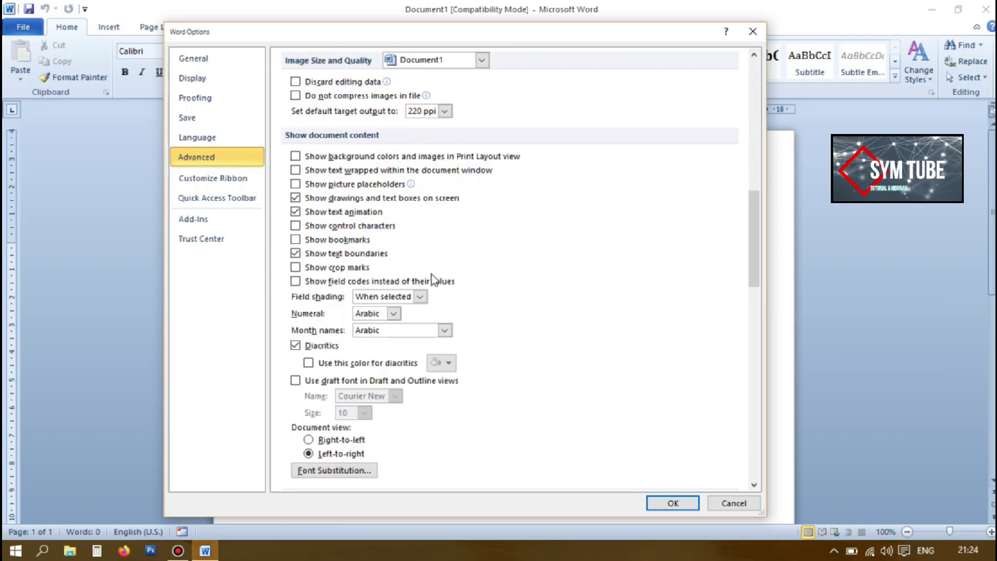
scroll(524, 245, down, 2)
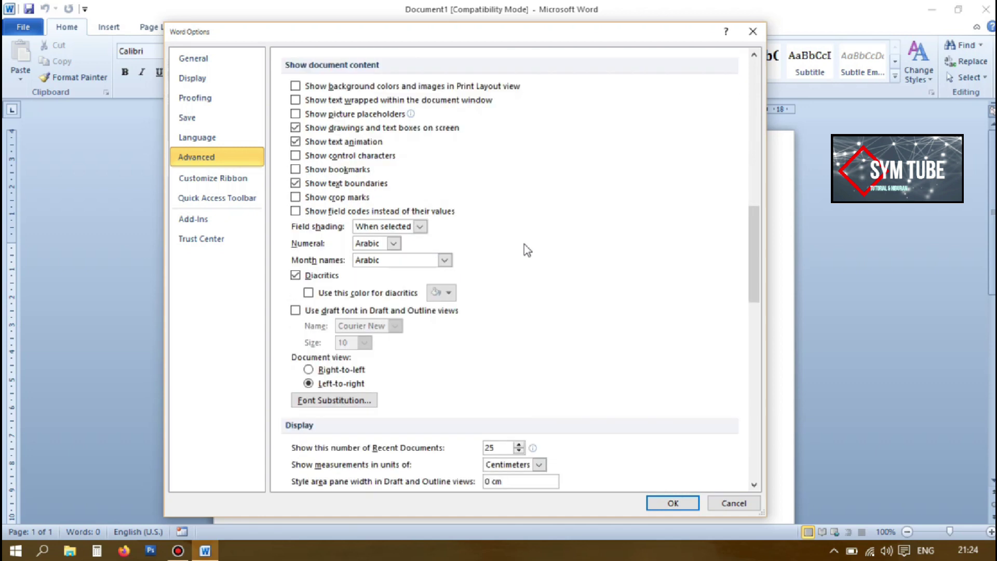
Confirm Word Options with OK and inspect the text boundary outline on blank Document1
click(674, 503)
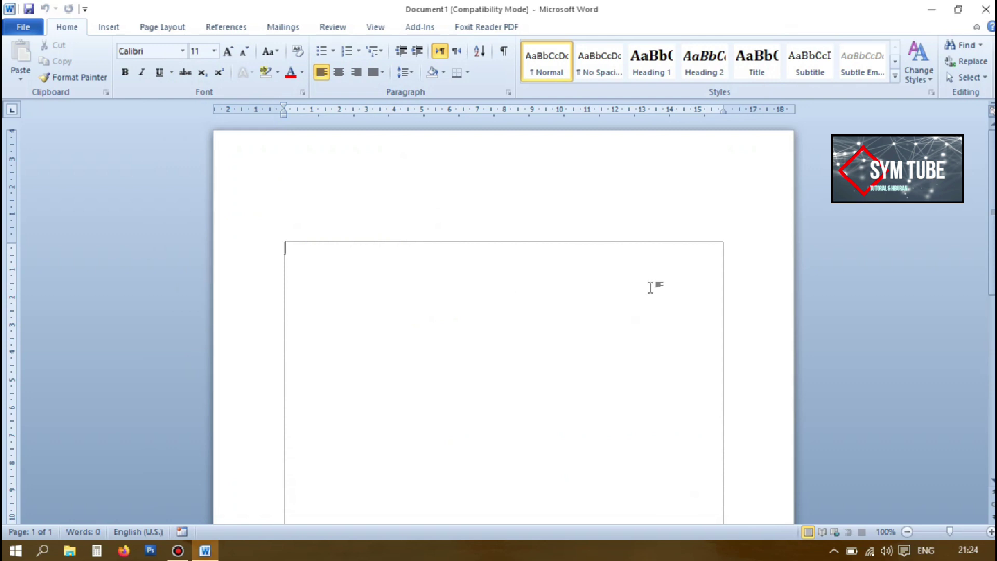
scroll(572, 290, down, 3)
scroll(468, 265, up, 3)
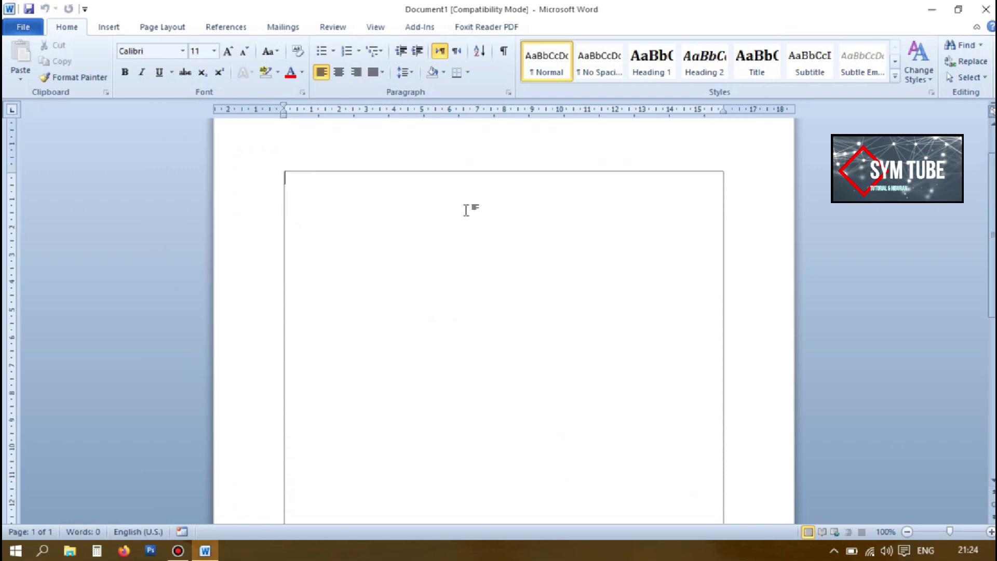
scroll(640, 291, down, 3)
scroll(640, 290, up, 3)
scroll(748, 285, down, 5)
scroll(748, 291, down, 5)
scroll(659, 322, up, 2)
scroll(561, 298, up, 2)
scroll(558, 298, up, 2)
scroll(558, 297, up, 2)
scroll(559, 298, up, 2)
scroll(419, 207, up, 1)
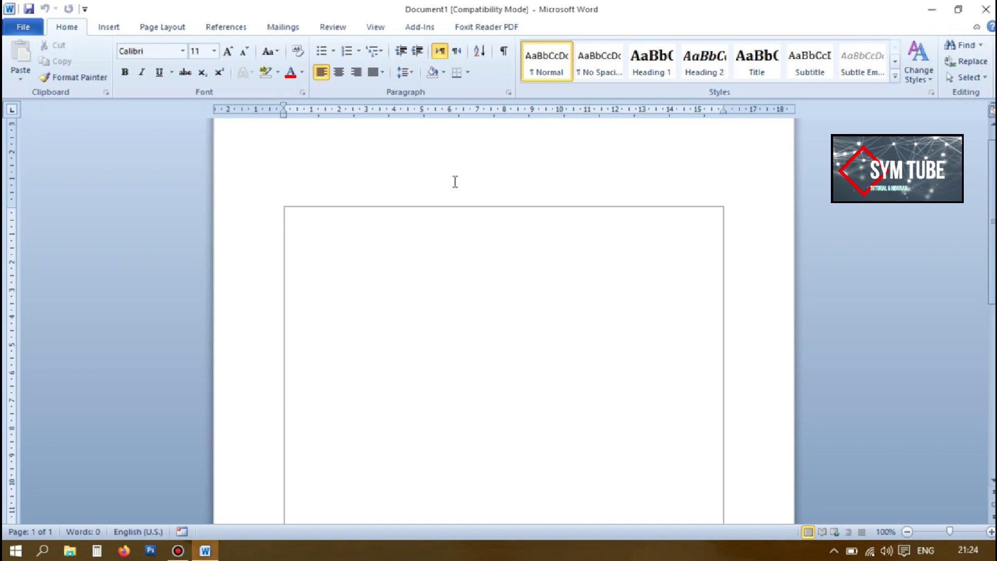
scroll(565, 244, down, 2)
scroll(565, 244, down, 2)
scroll(566, 245, down, 6)
scroll(574, 243, up, 3)
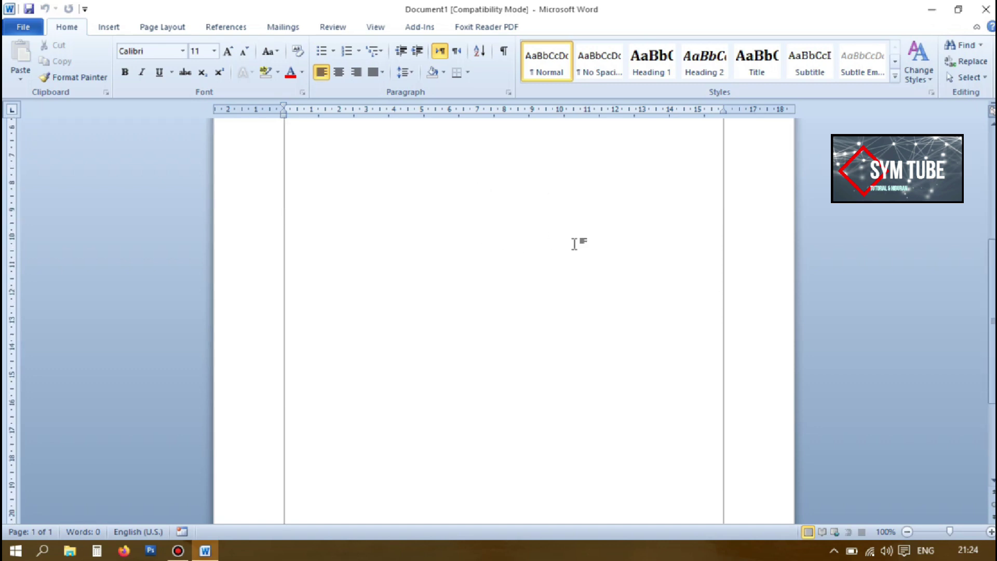
scroll(574, 243, up, 6)
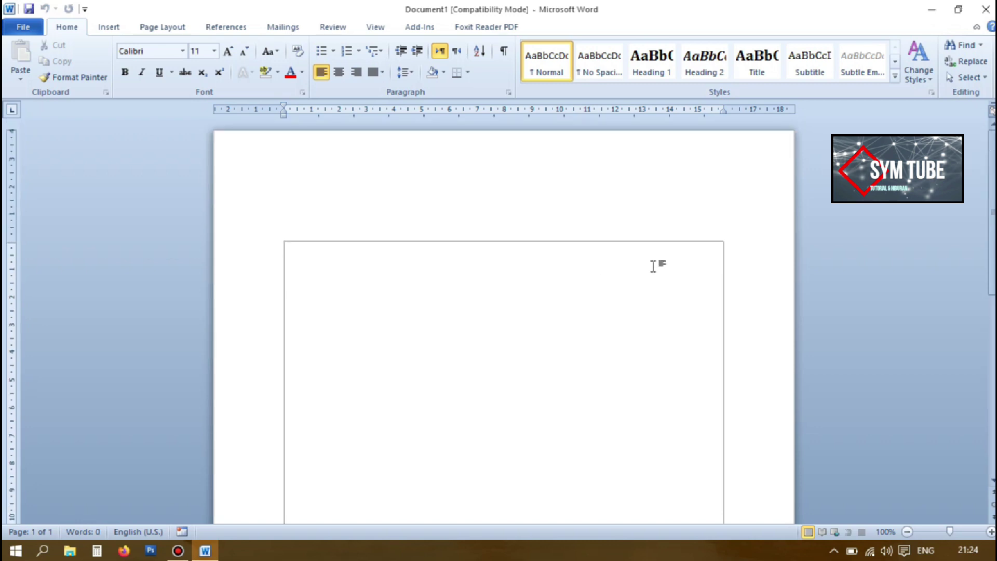